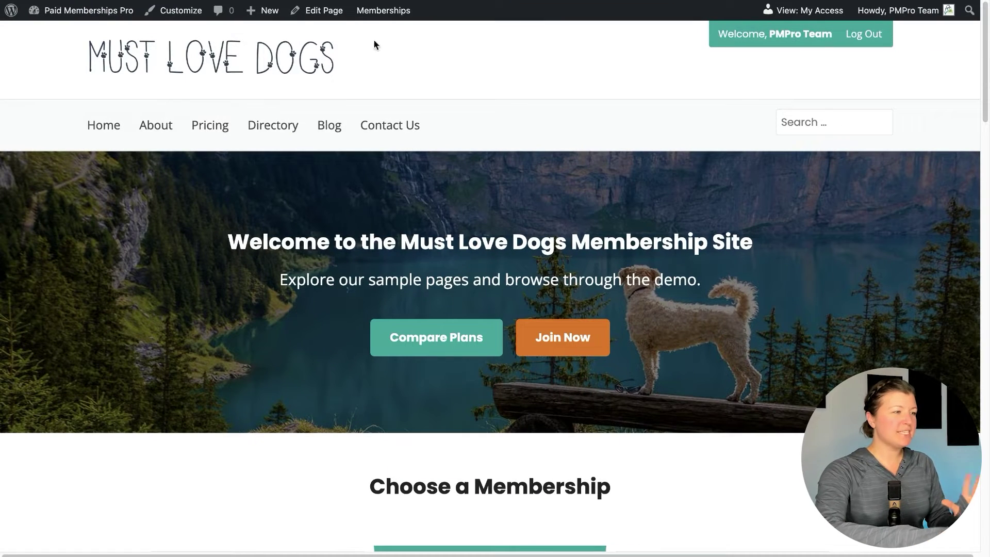
Create a new page titled 'Content Visibility Demo', show its Page settings, and type /visibi in the body
mouse_move(262, 11)
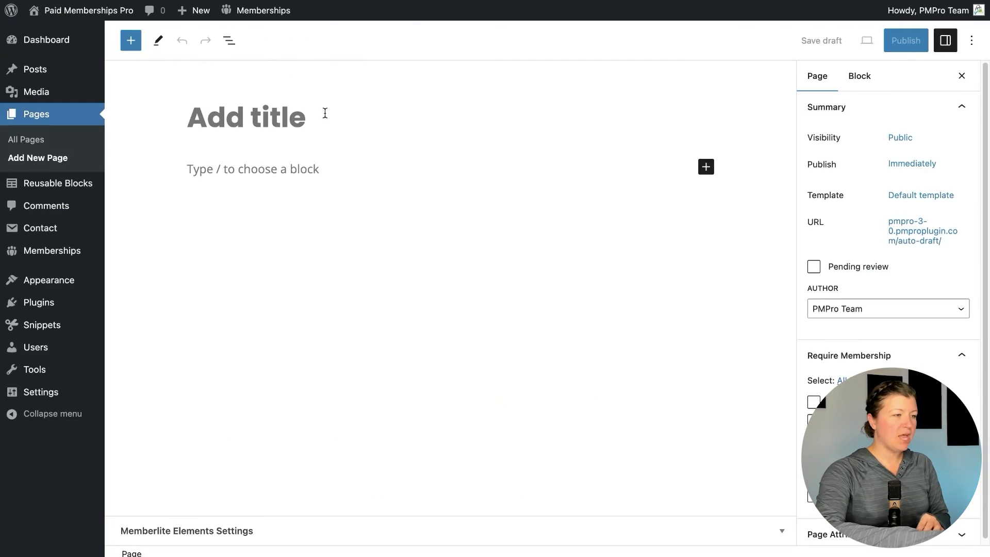
type("Content Visibility Demo")
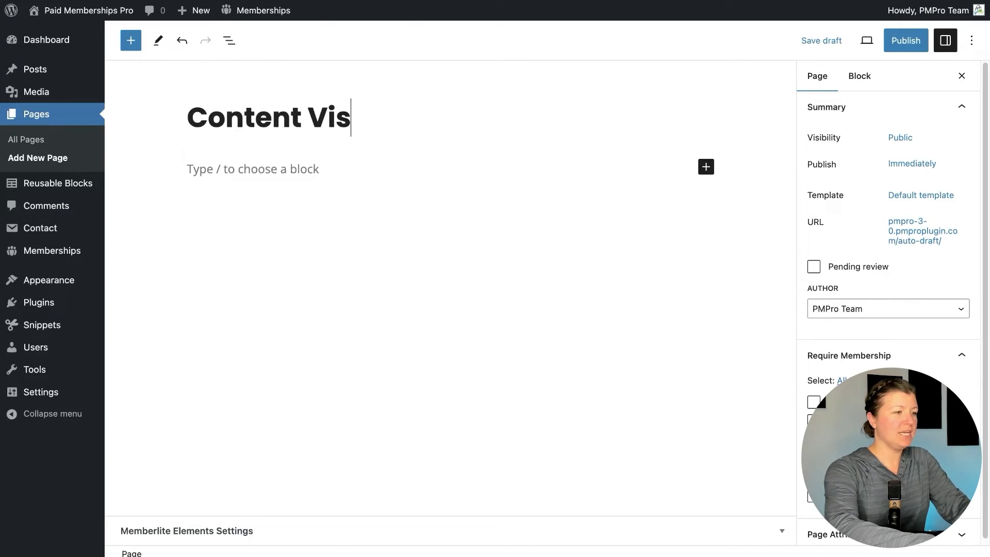
key("Return")
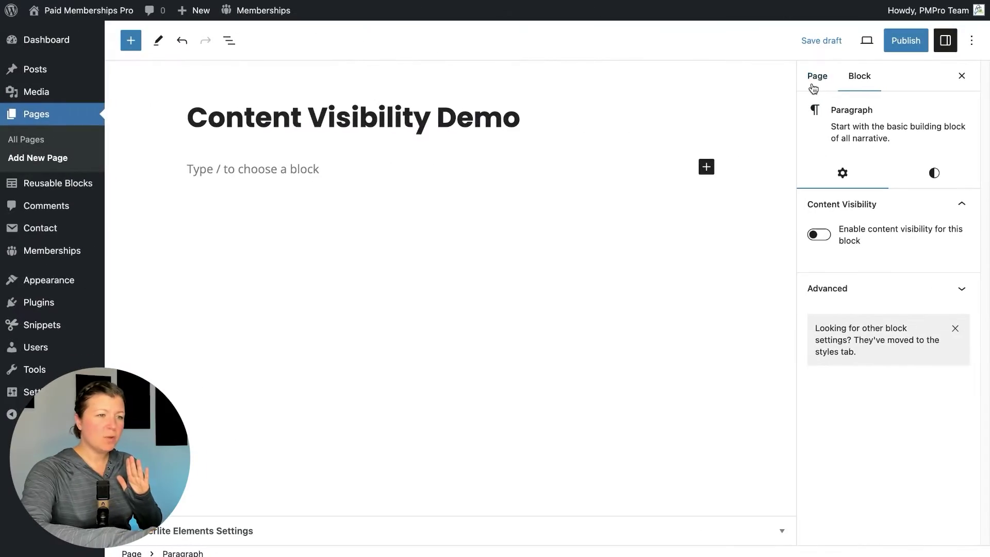
left_click(816, 77)
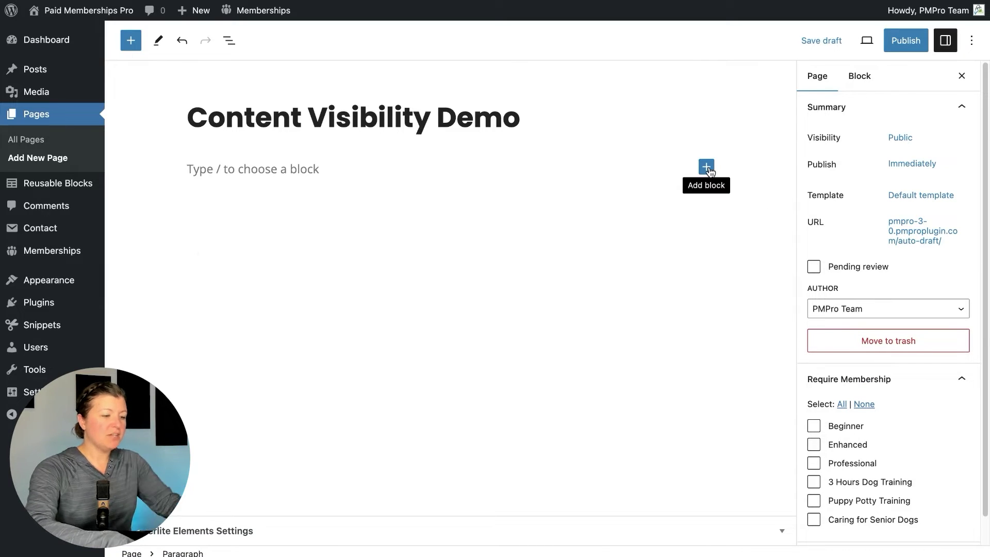
type("/visibi")
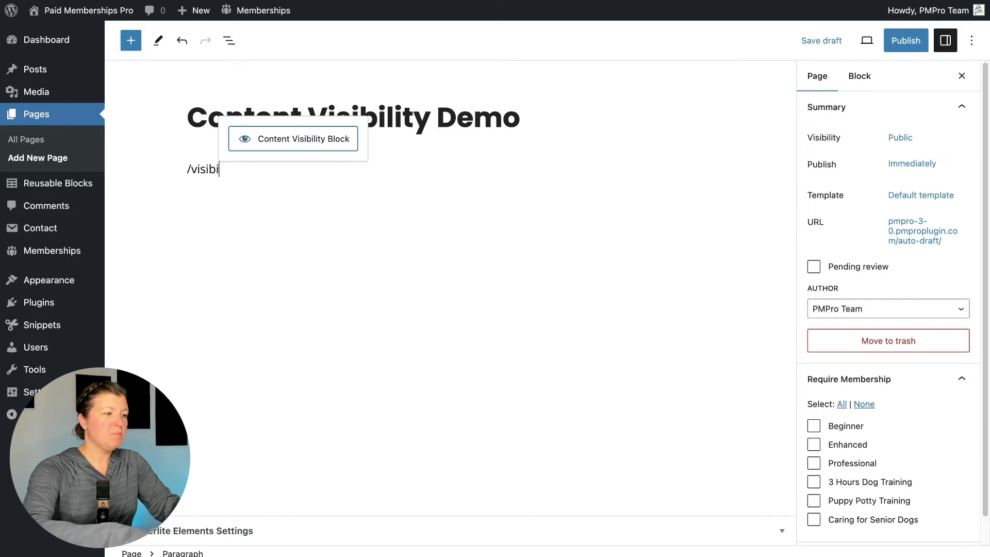
Insert a Content Visibility Block from the suggestions and place the caret in its paragraph
left_click(287, 141)
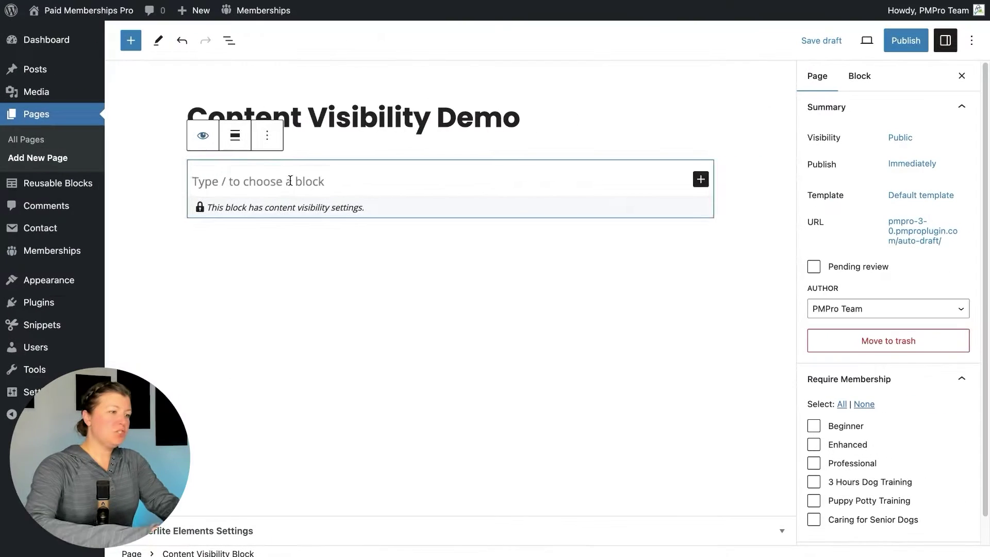
left_click(290, 179)
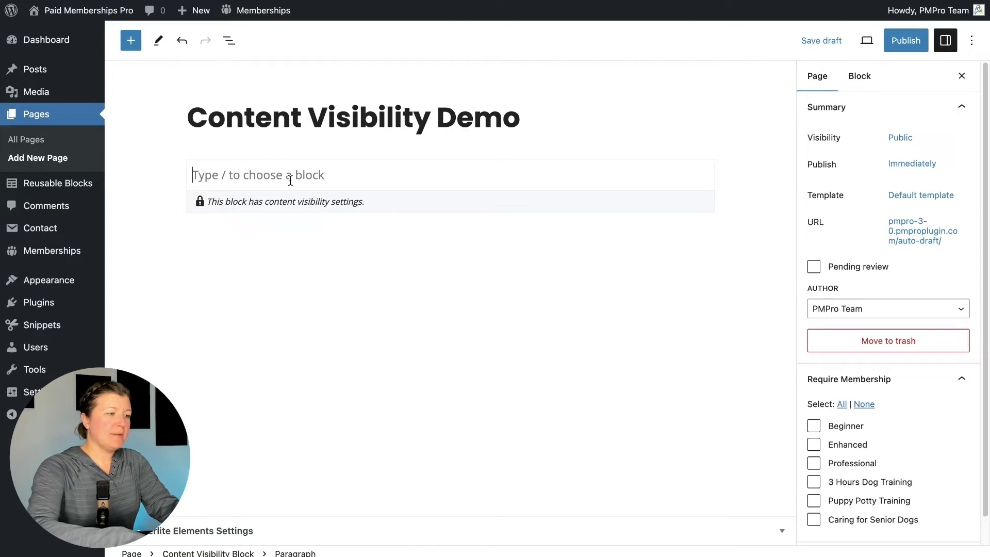
Write 'Show this to all members.' in the visibility block, then view its Block settings and List View
type("Show this to all ")
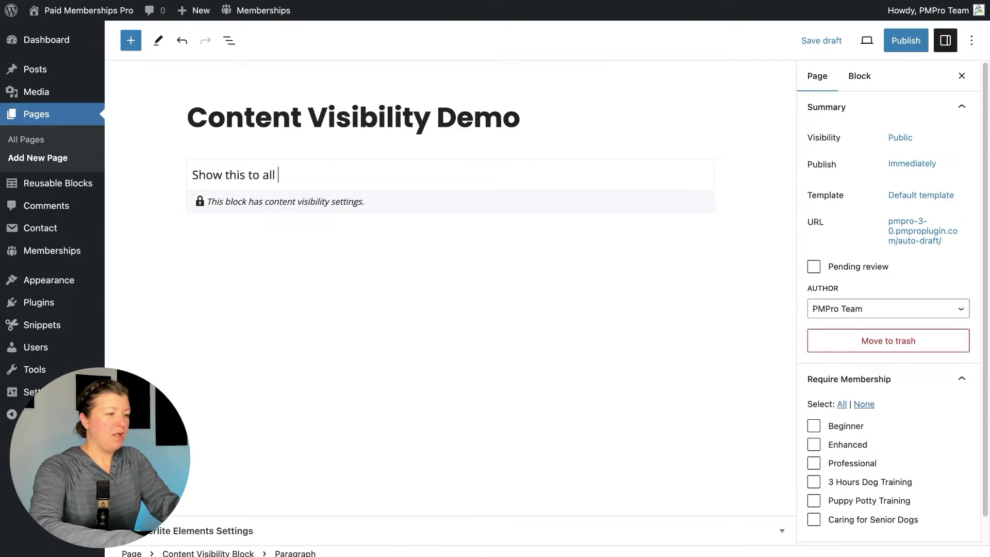
type("members.")
left_click(361, 202)
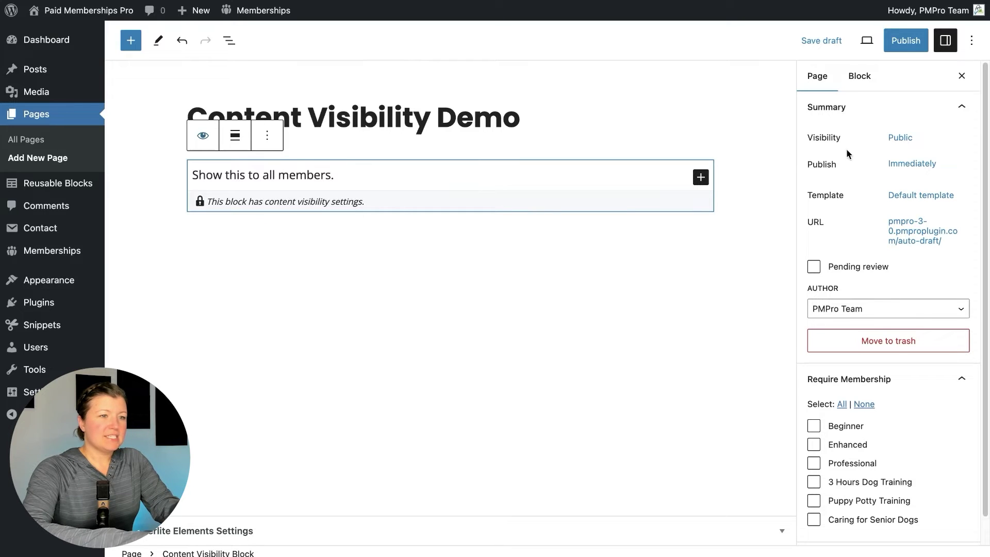
left_click(860, 77)
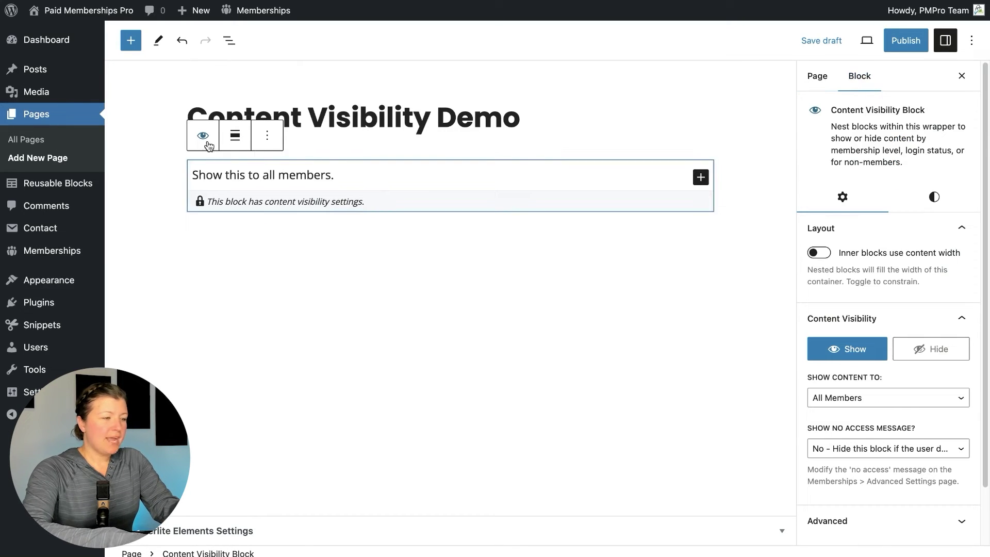
left_click(229, 41)
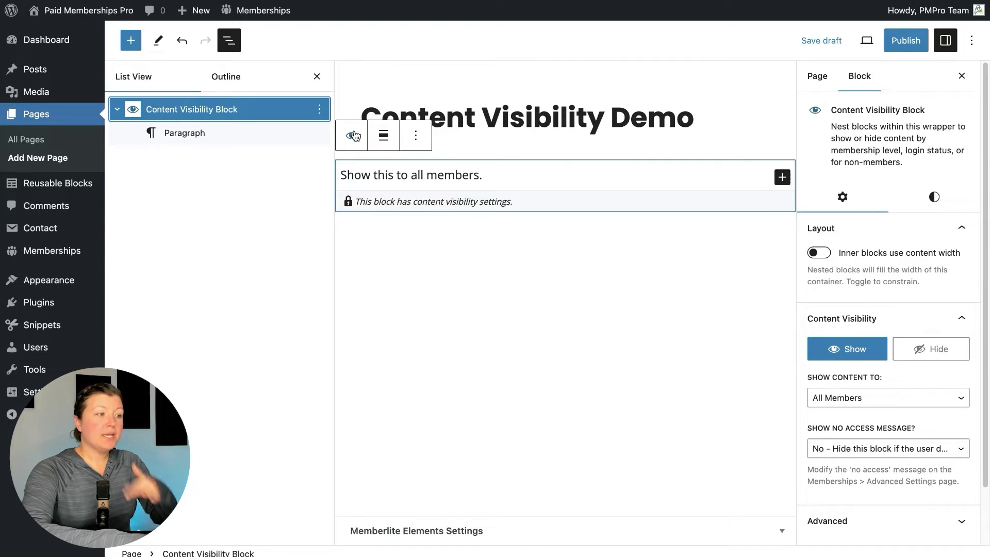
Close the List View outline panel
left_click(230, 41)
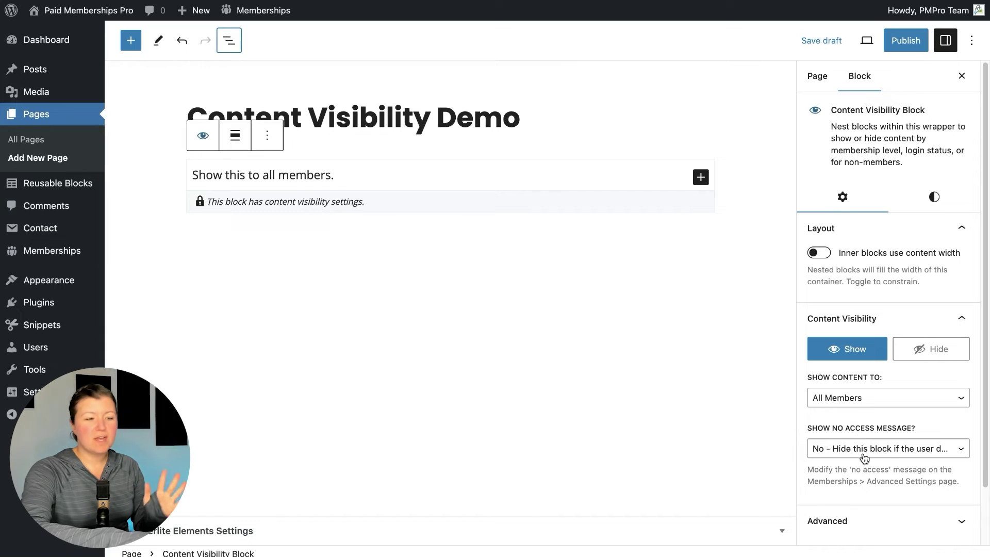
Keep the no-access message set to 'No - Hide this block' and duplicate the visibility block
left_click(864, 456)
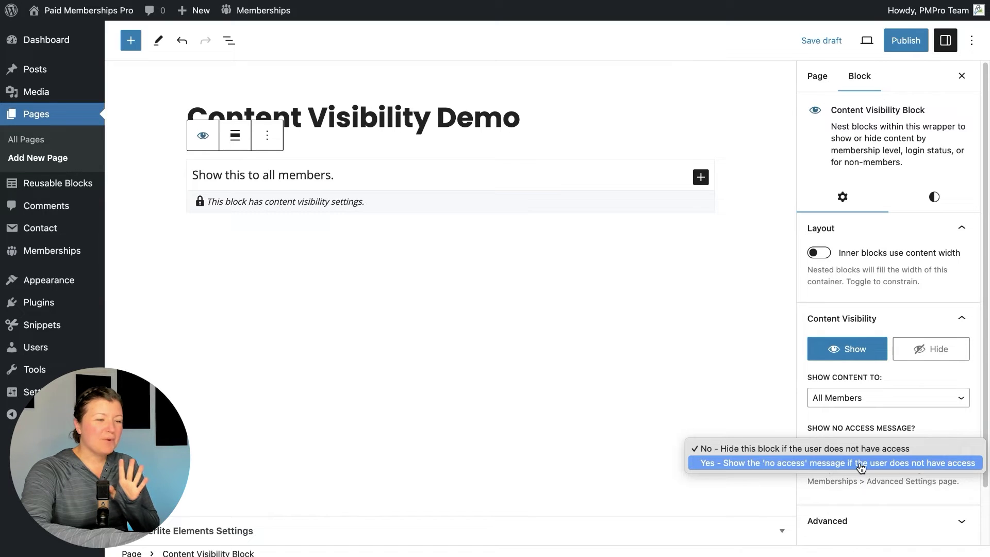
left_click(862, 450)
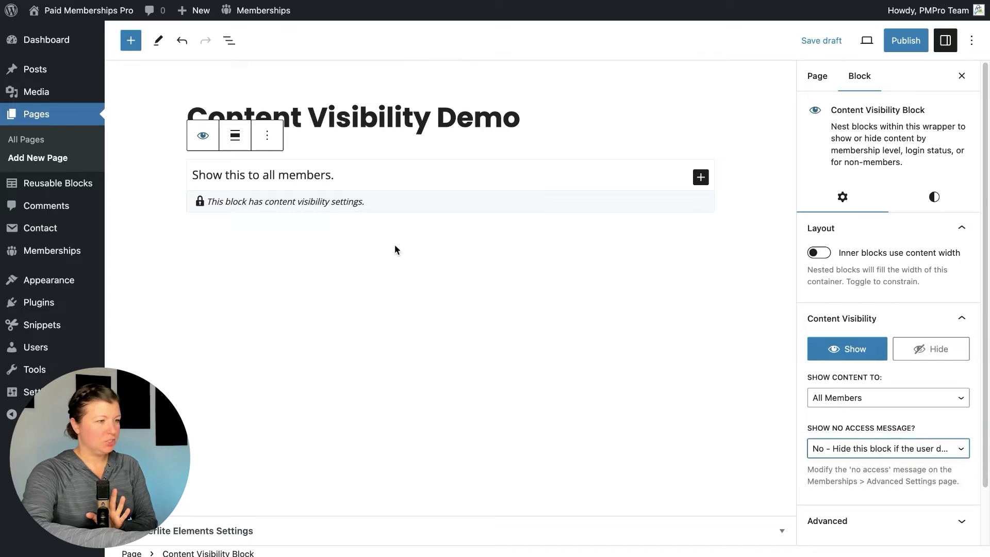
left_click(269, 140)
left_click(285, 201)
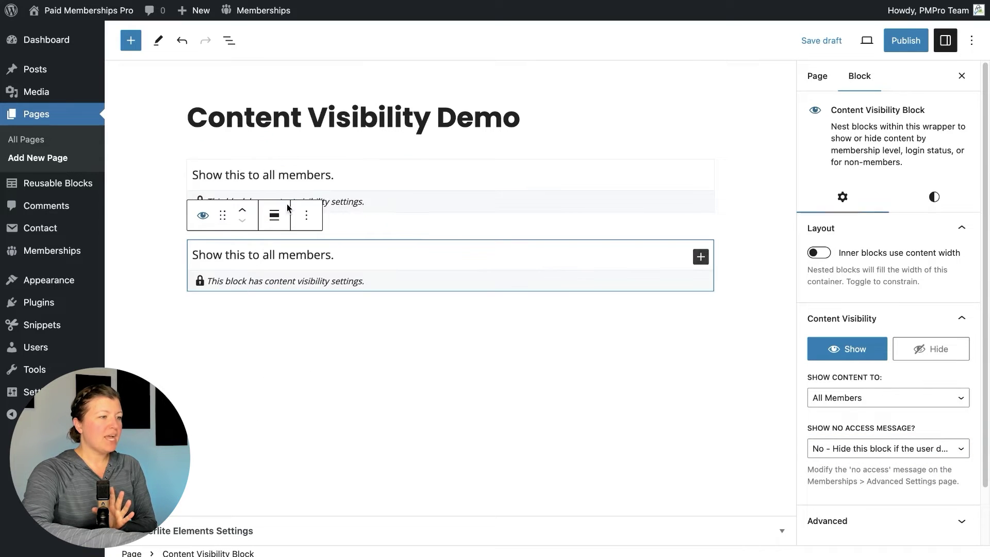
Reword the duplicate's text to 'Hide this from all members.'
left_click(239, 255)
double_click(203, 255)
type("Hi")
key("BackSpace")
key("BackSpace")
type("drom")
key("BackSpace")
key("BackSpace")
key("BackSpace")
key("BackSpace")
type("from")
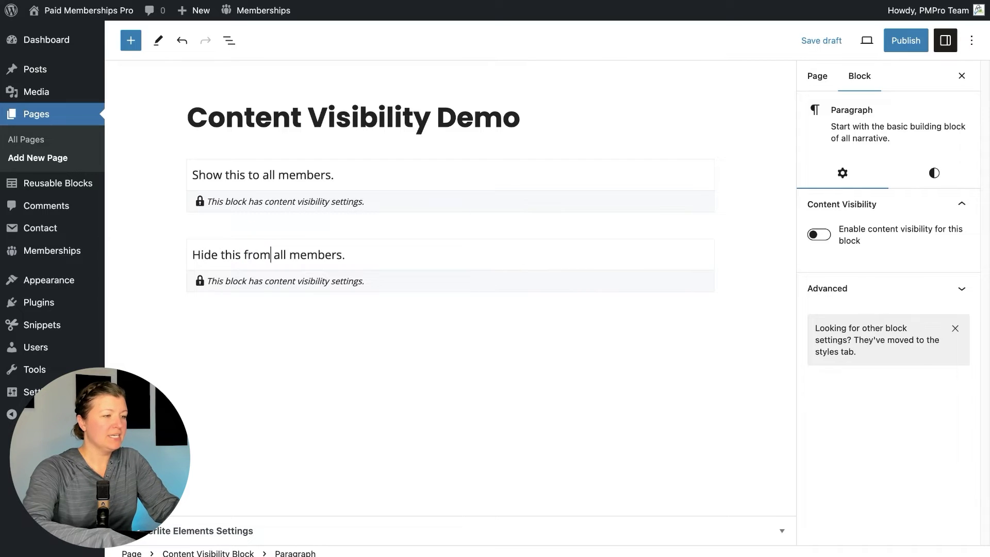
Switch the duplicated visibility block to Hide for All Members and start a new paragraph below
left_click(364, 282)
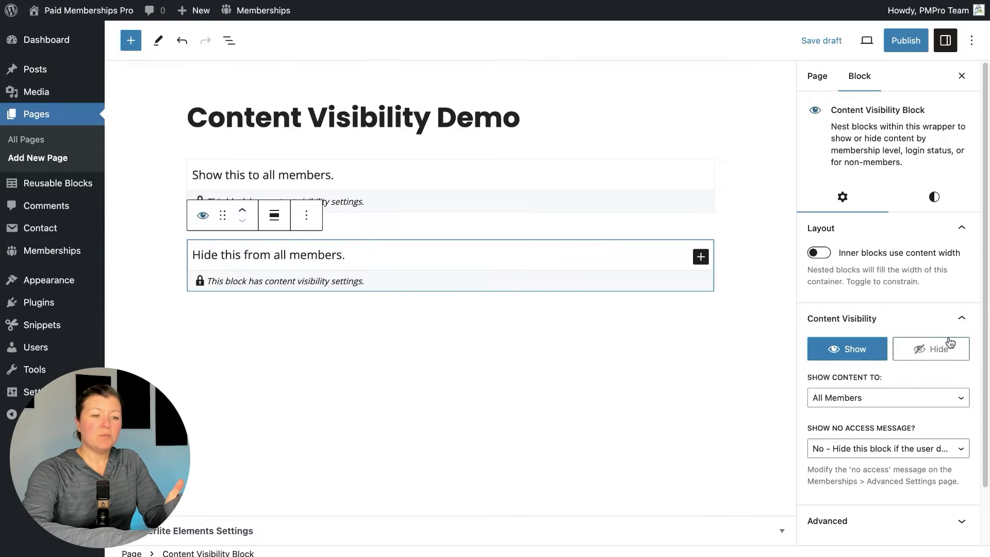
left_click(937, 352)
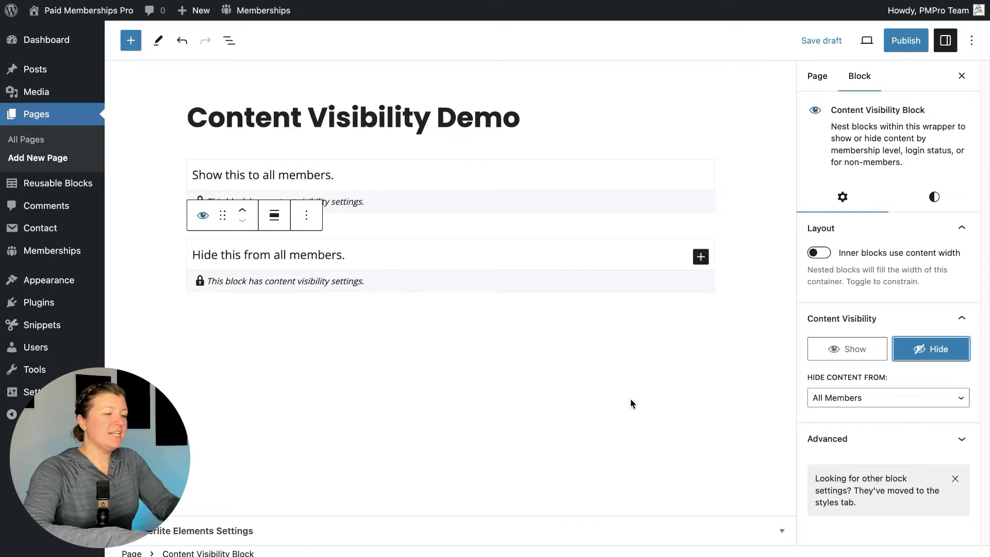
left_click(588, 336)
left_click(557, 321)
Insert a Content Visibility Block via /content shown only to Logged-In Users
type("/content")
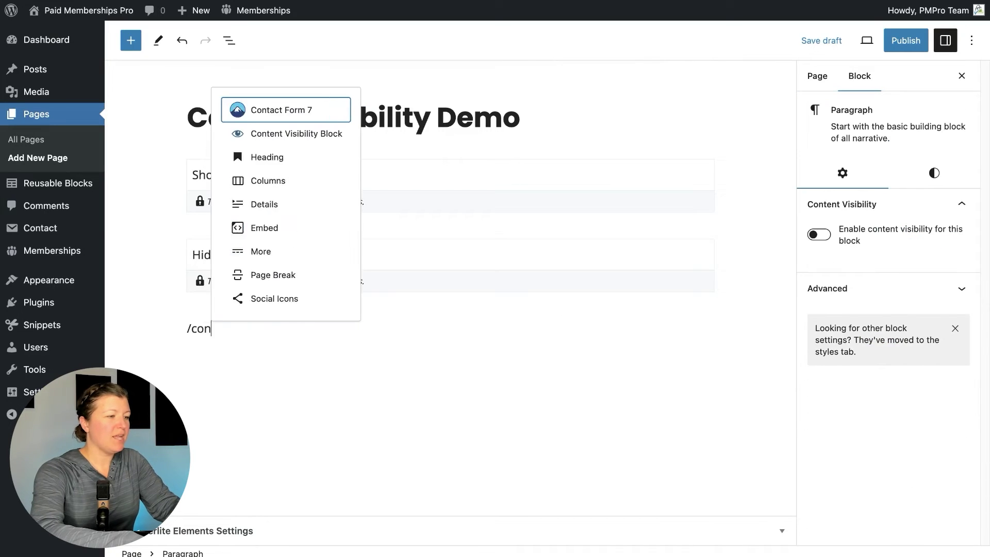
key("Return")
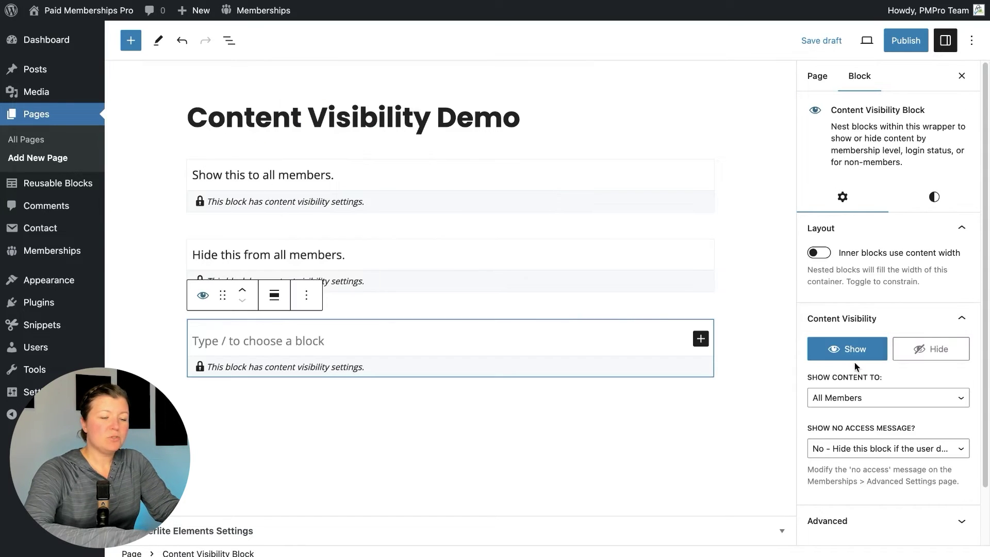
left_click(854, 395)
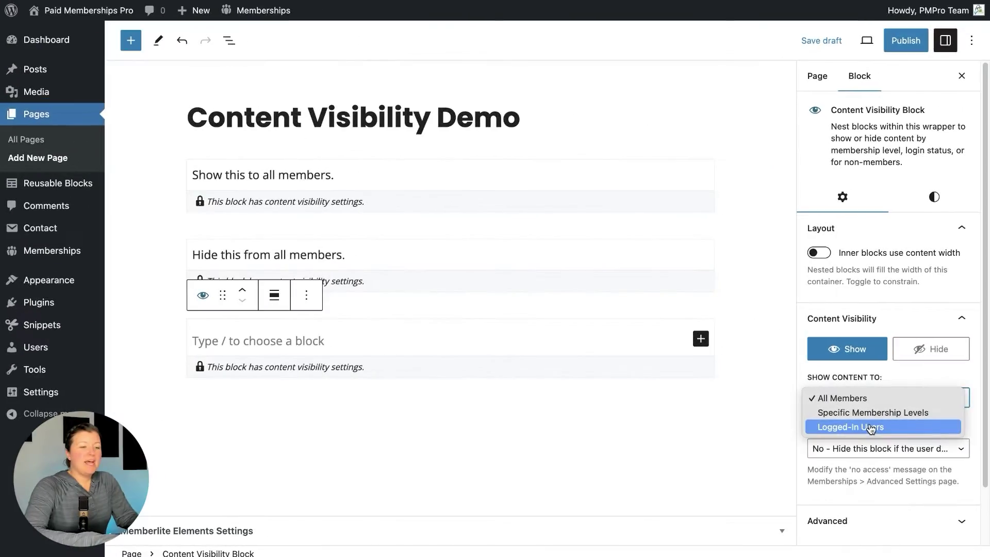
left_click(872, 428)
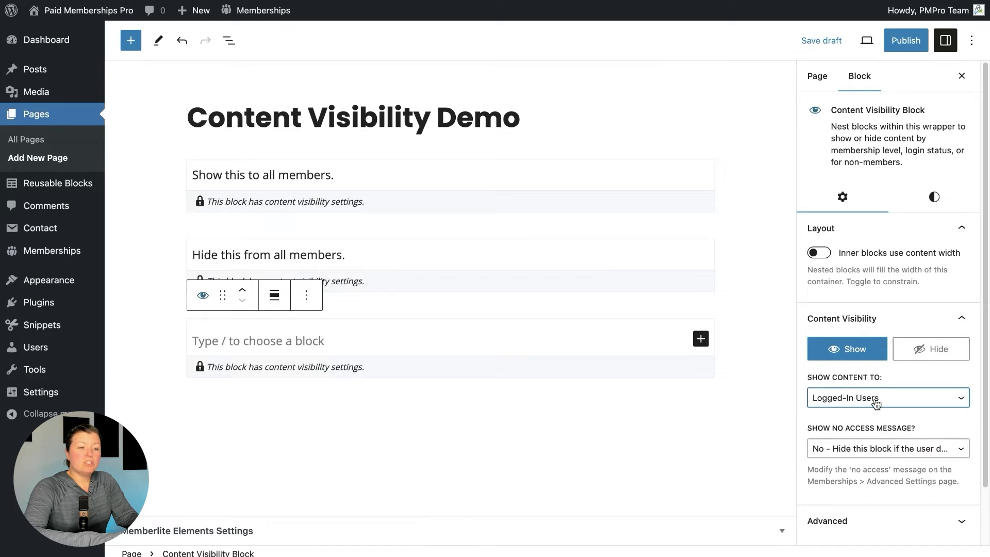
left_click(355, 333)
Nest a second visibility block inside it set to hide its content from All Members
type("/content")
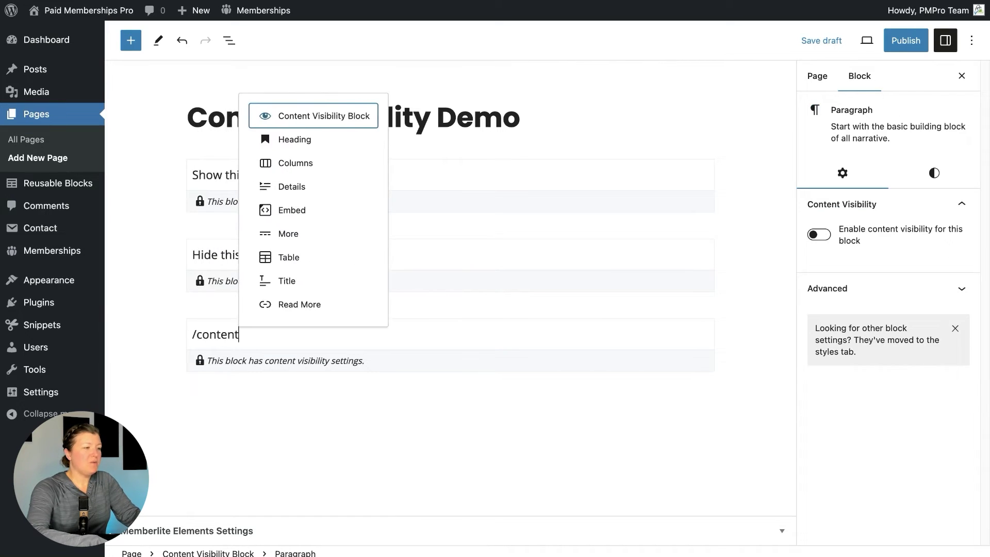
key("Return")
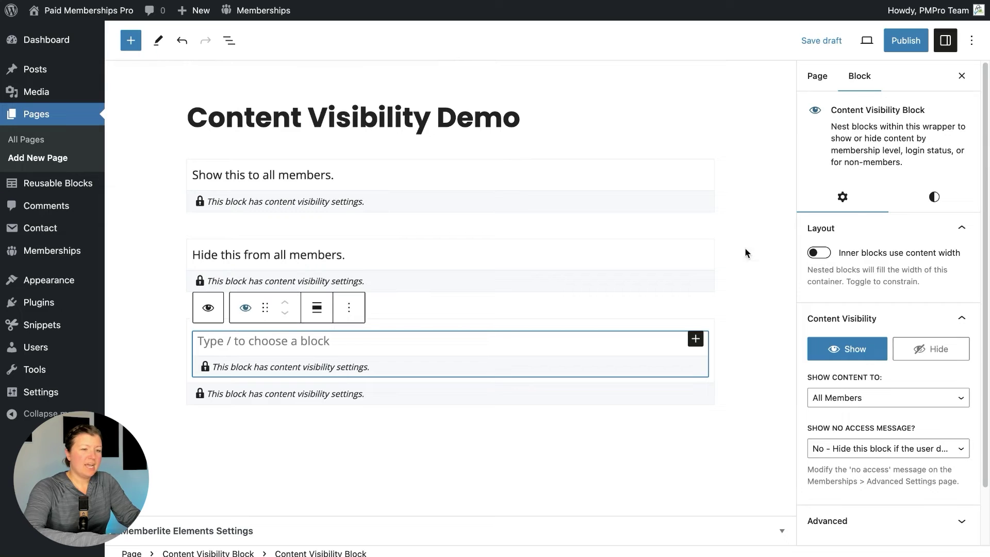
left_click(919, 348)
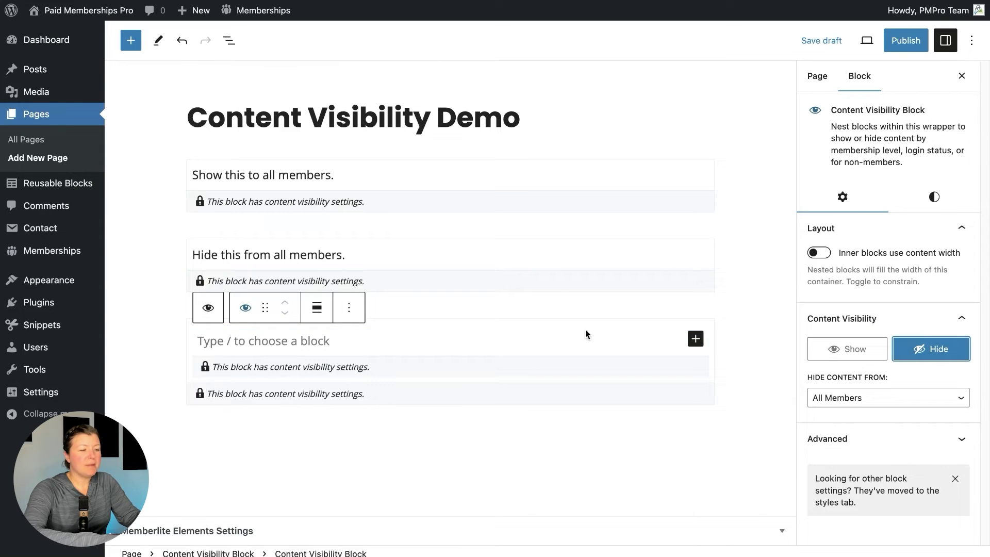
left_click(561, 338)
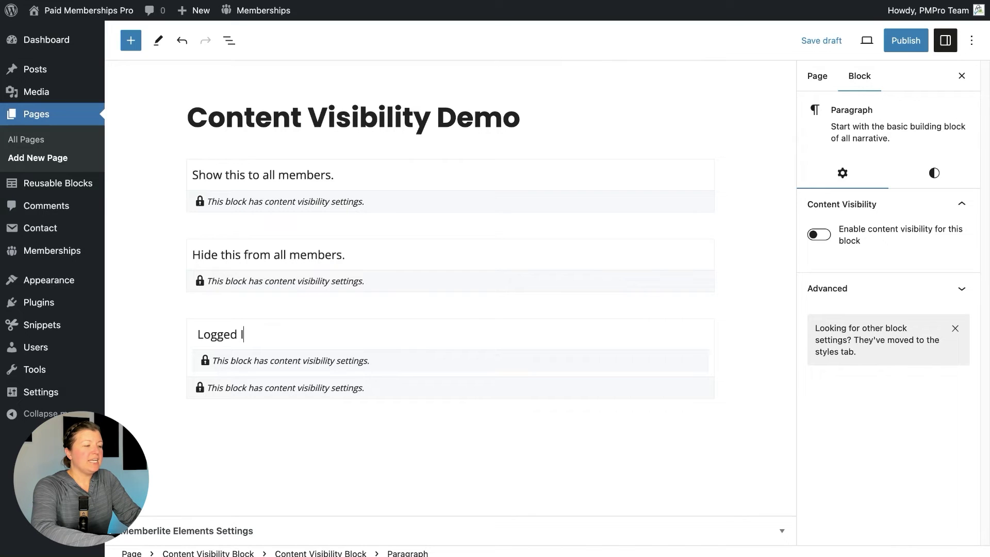
left_click(449, 360)
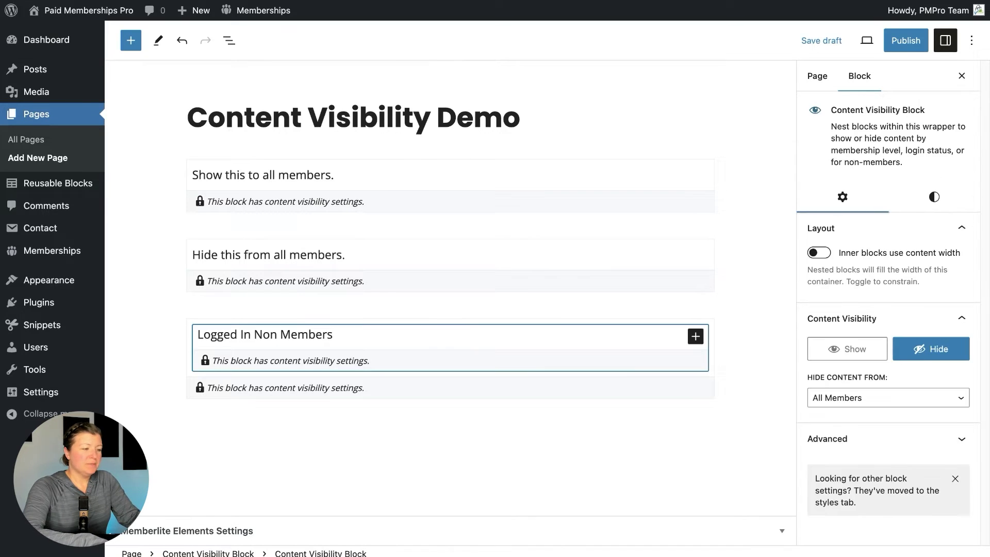
left_click(449, 387)
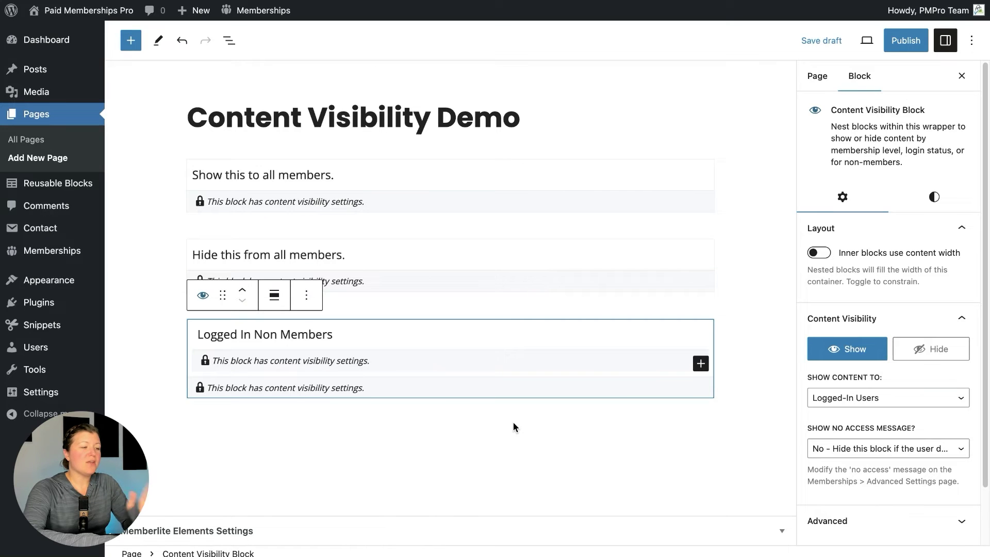
left_click(503, 422)
Add a Content Visibility Block via /content restricted to Specific Membership Levels
left_click(450, 427)
type("/content")
key("Return")
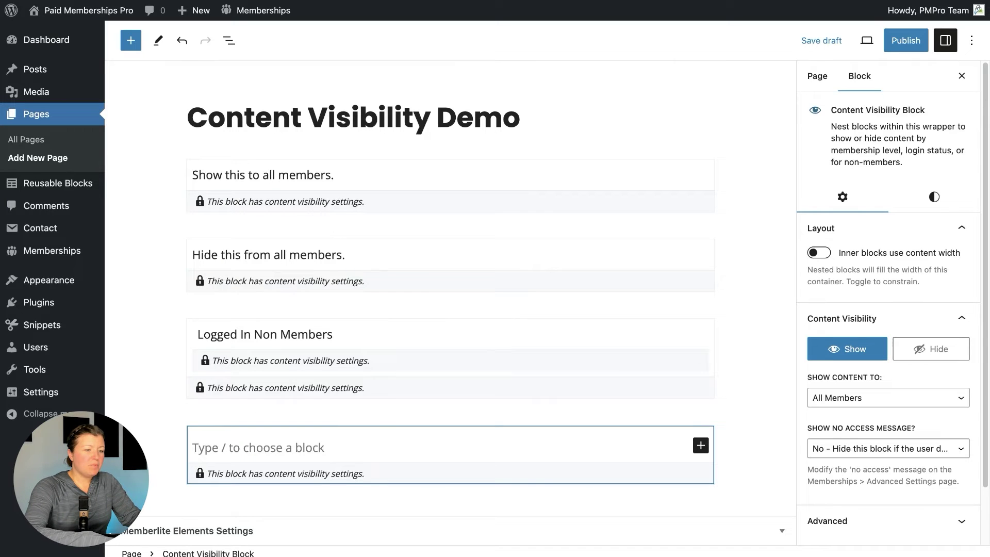
left_click(860, 397)
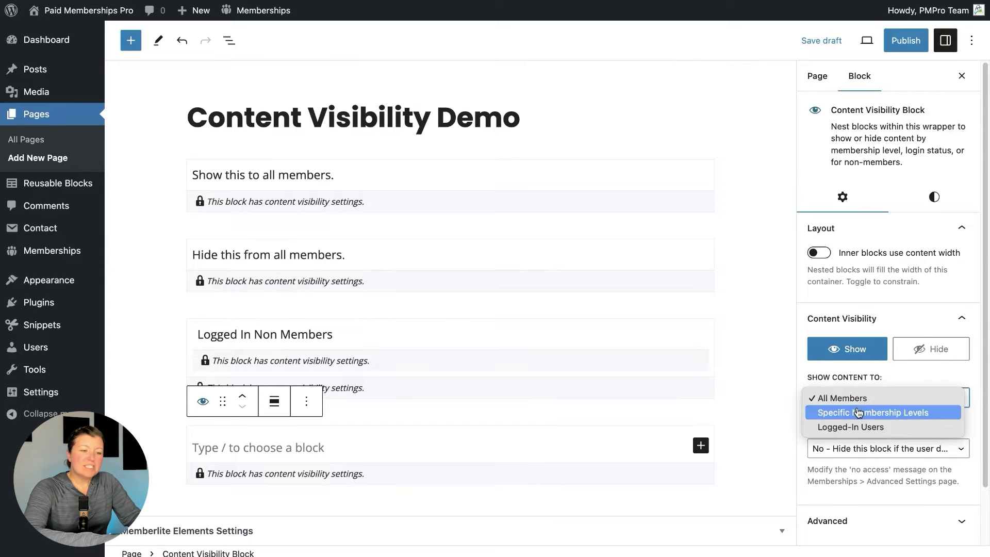
left_click(857, 411)
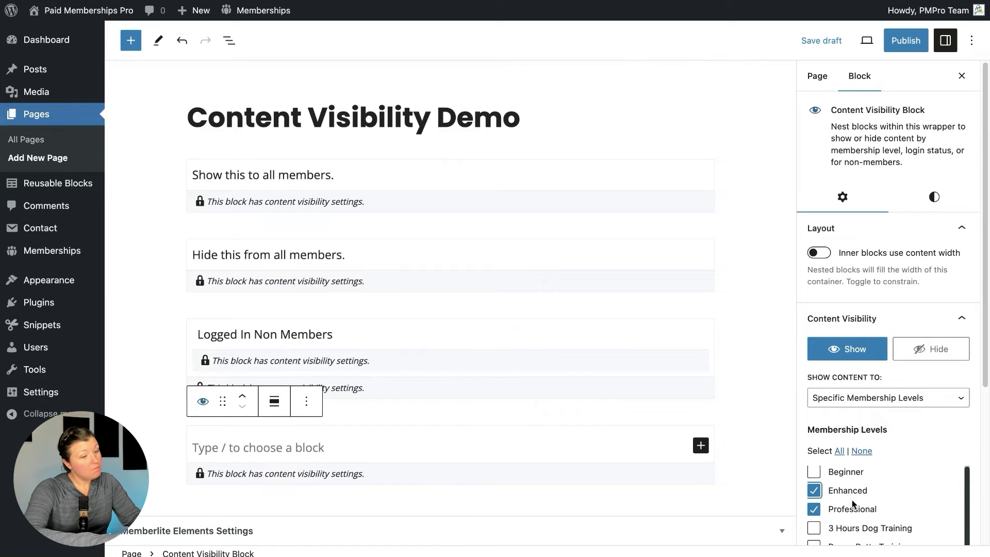
left_click(484, 446)
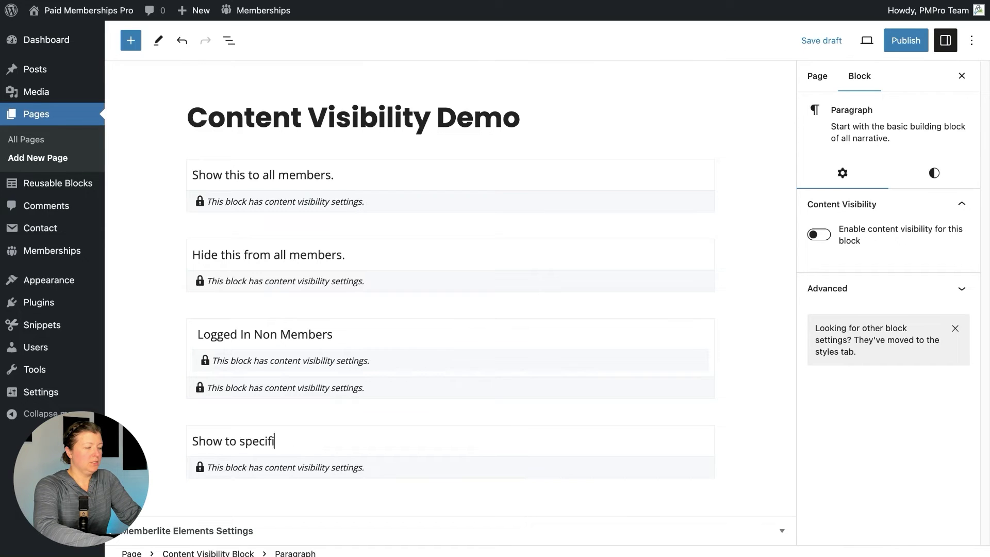
Duplicate that block, reword the copy to 'Hide from premium levels.', and switch it to Hide
left_click(299, 429)
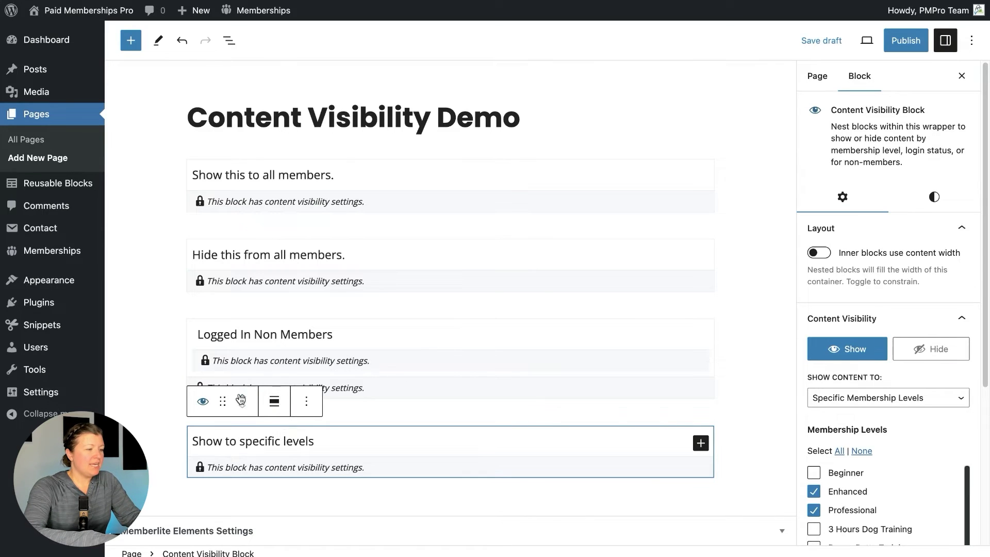
left_click(307, 401)
left_click(353, 120)
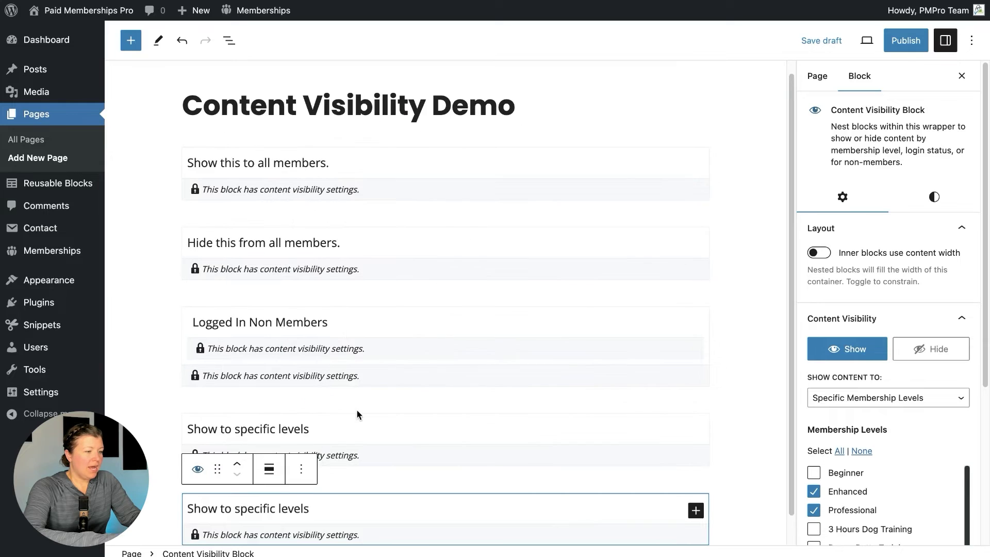
triple_click(309, 474)
type("Hide from")
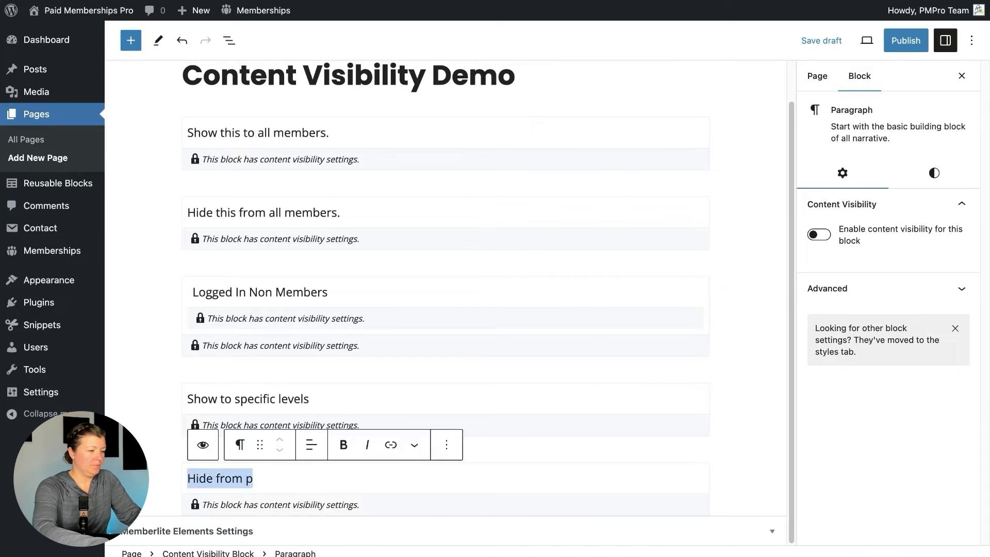
left_click(623, 437)
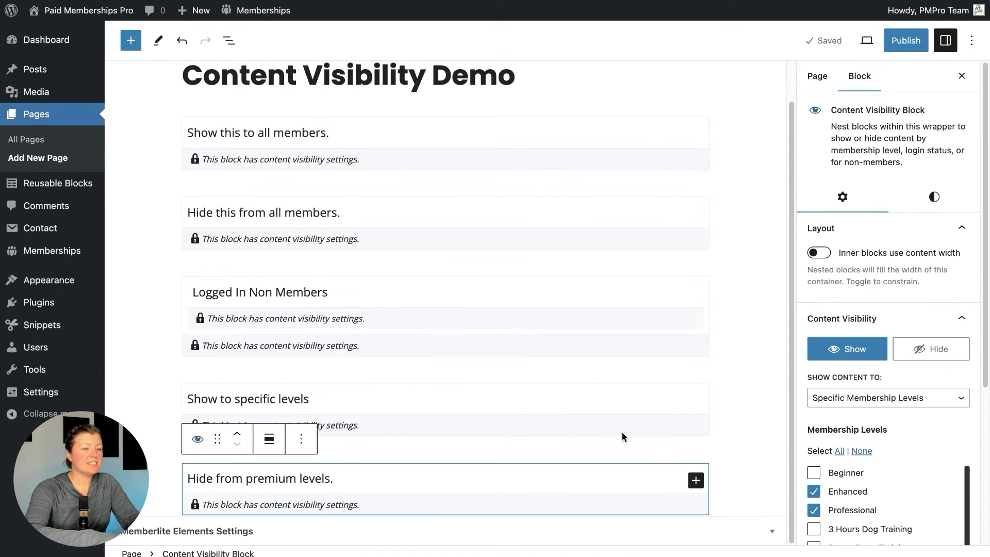
left_click(931, 355)
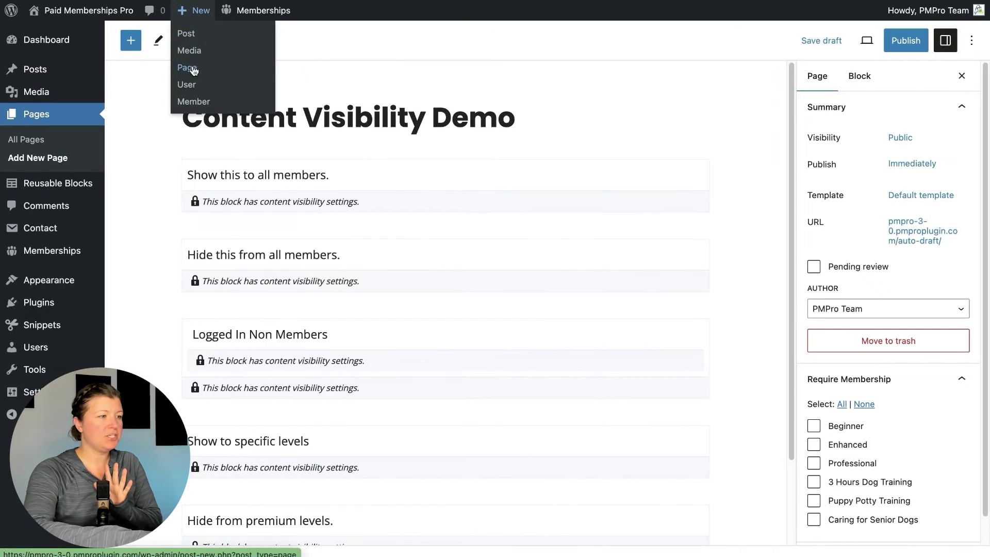
left_click(192, 69)
Save the demo page as a draft, then create a new page titled 'Content visibility settings on all blocks.'
left_click(454, 176)
left_click(823, 40)
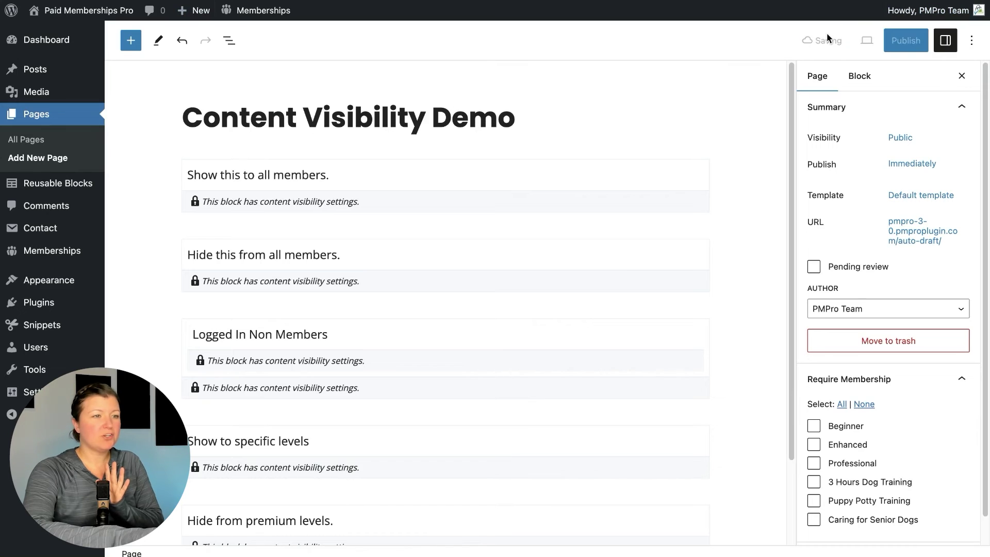
mouse_move(204, 19)
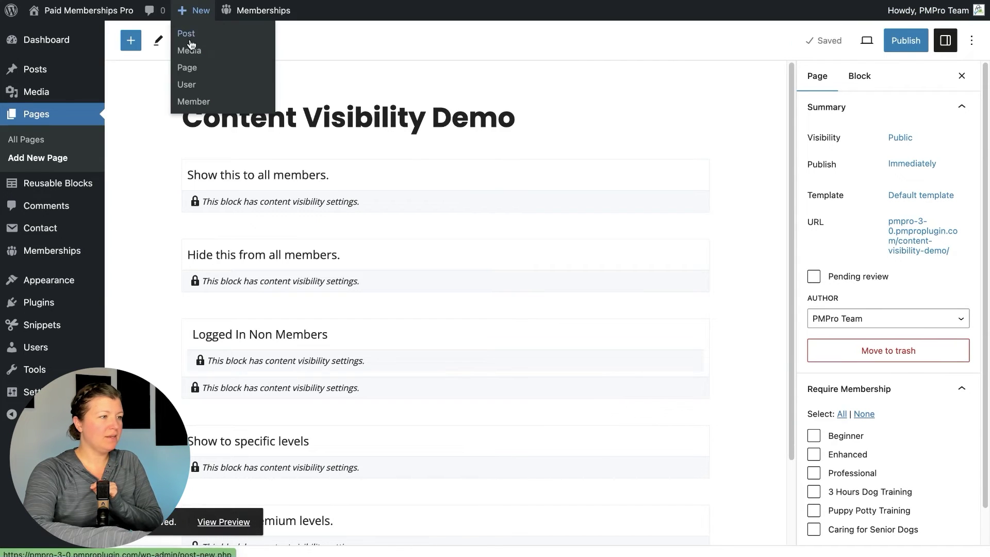
left_click(192, 68)
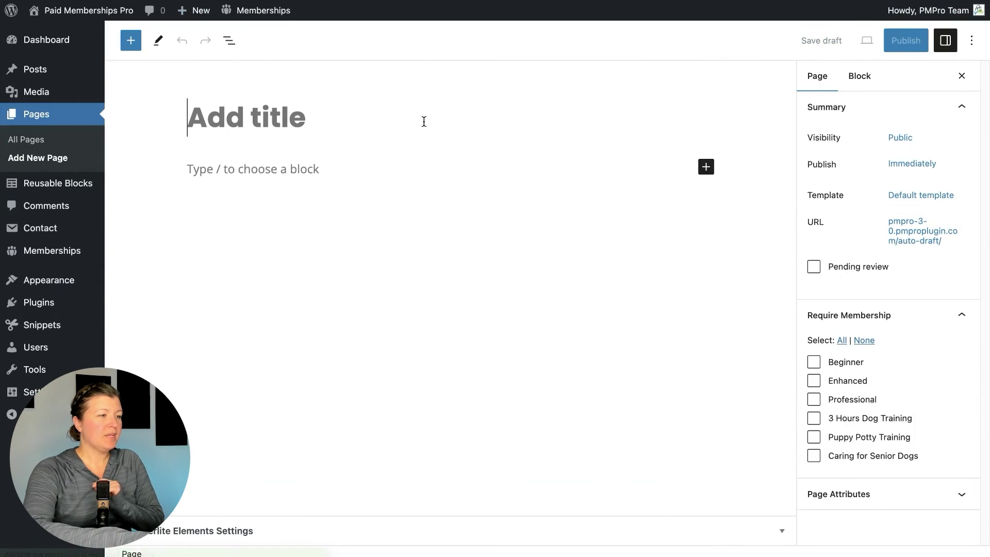
type("Content visiblity")
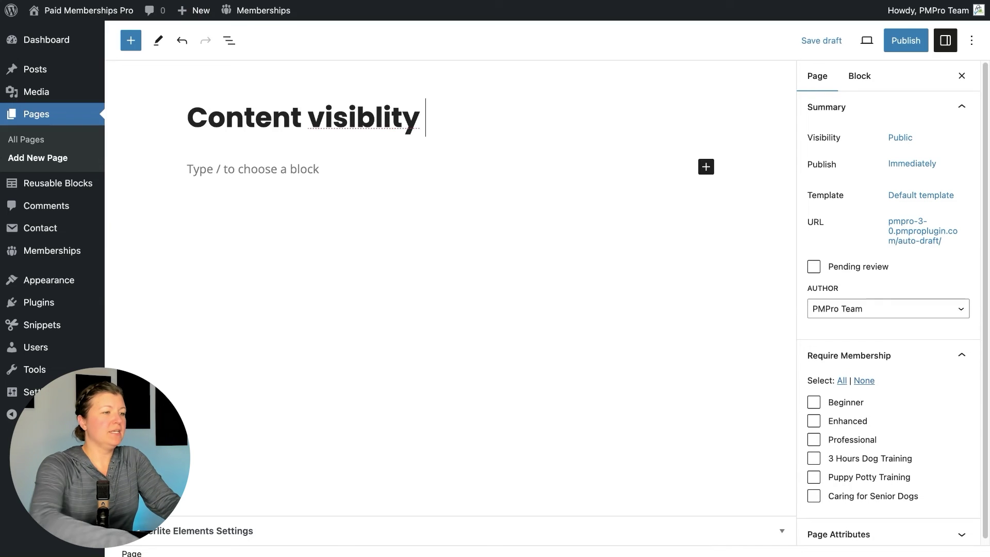
key("alt+shift+Right")
type("vis")
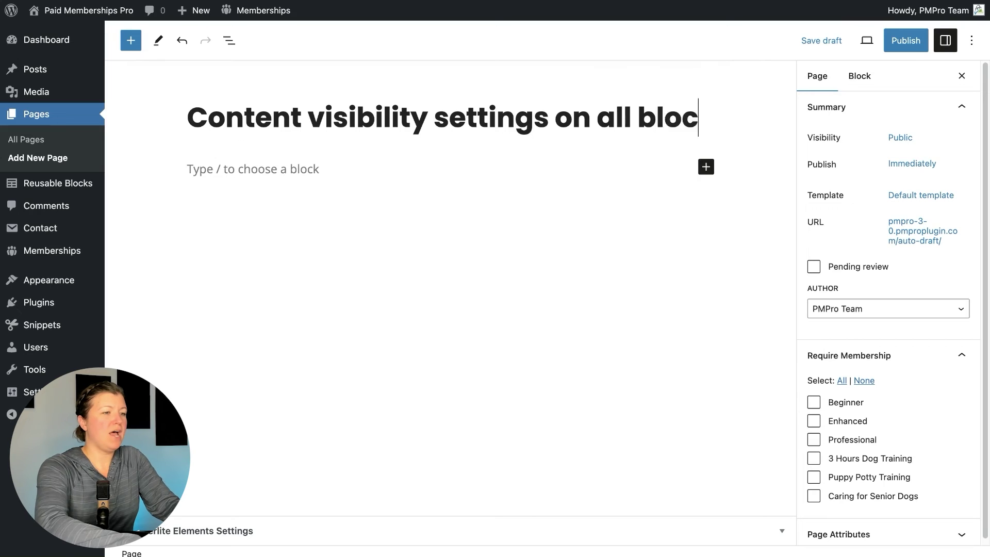
type("ks.")
key("Return")
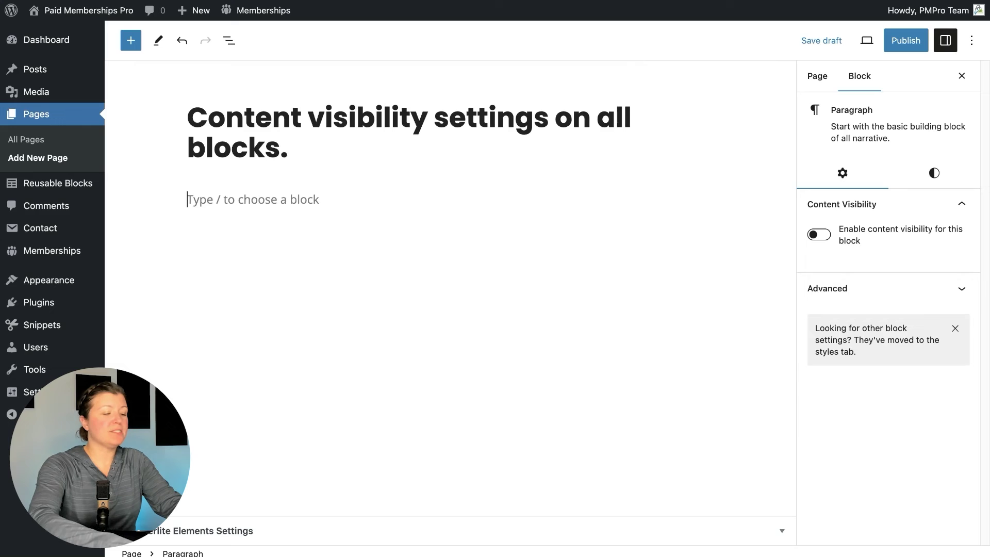
Add a 'Buy Now' button block and enable Content Visibility on its Buttons group
type("/button")
key("Return")
type("Buy Now")
left_click(464, 208)
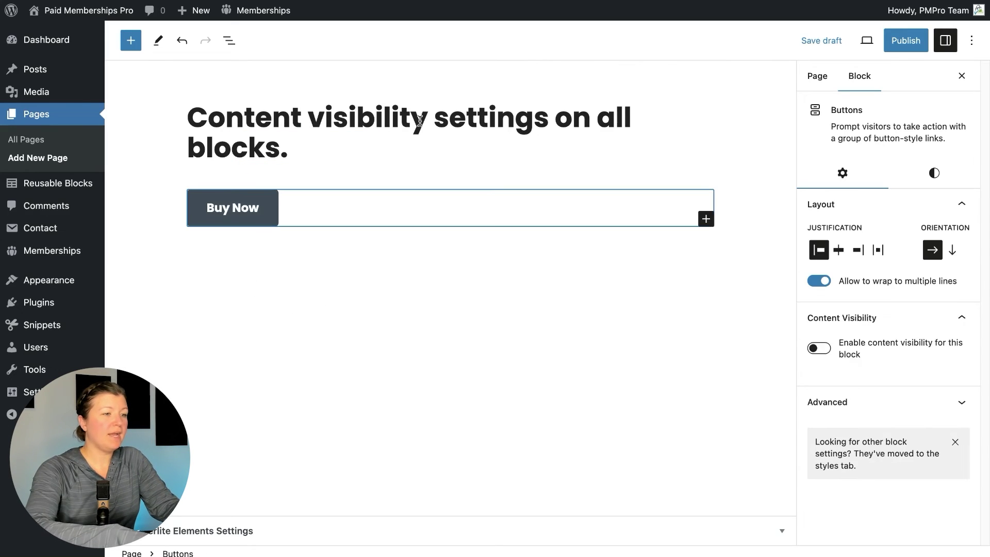
left_click(819, 348)
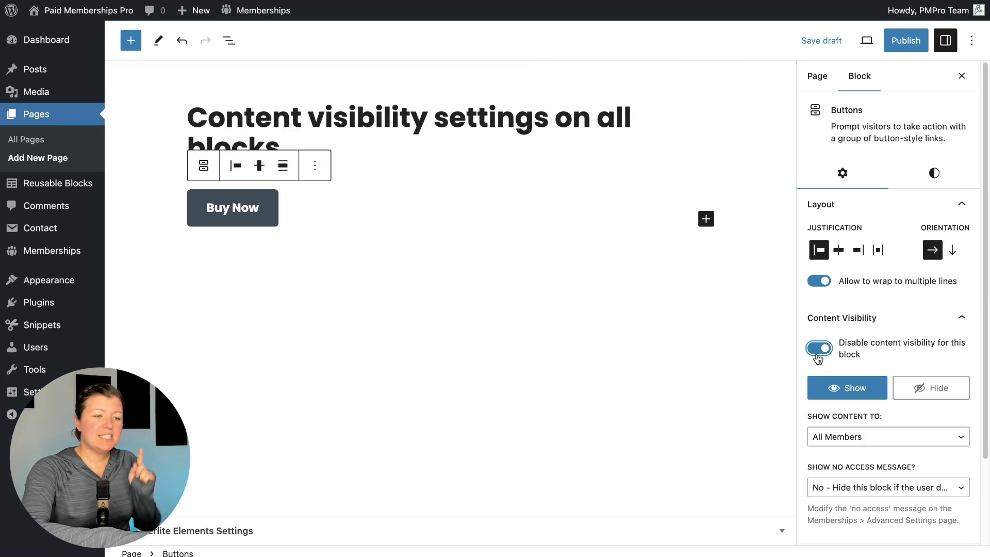
Re-check the Buy Now button's visibility: try Hide for All Members, revert to Show, and view the no-access message options
left_click(818, 351)
left_click(818, 351)
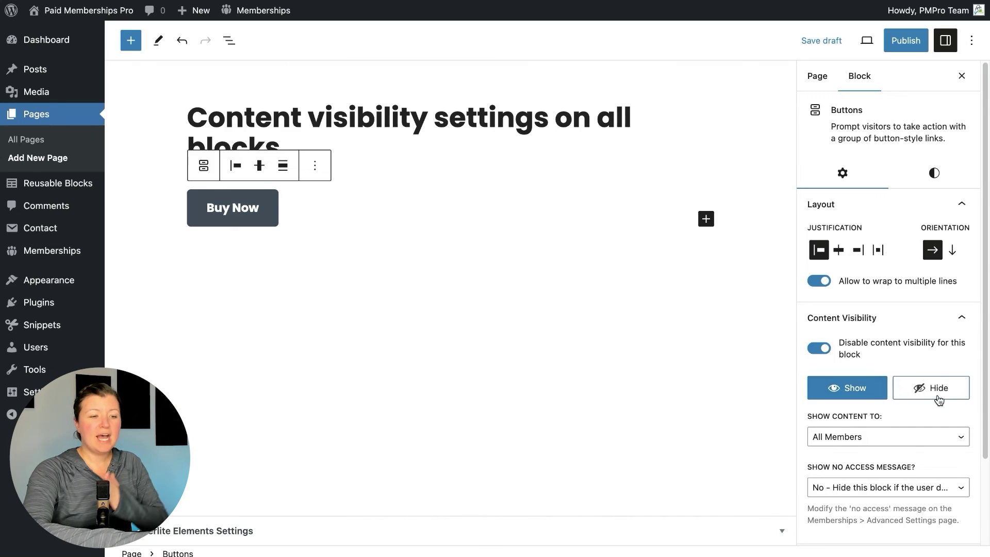
left_click(939, 401)
left_click(875, 440)
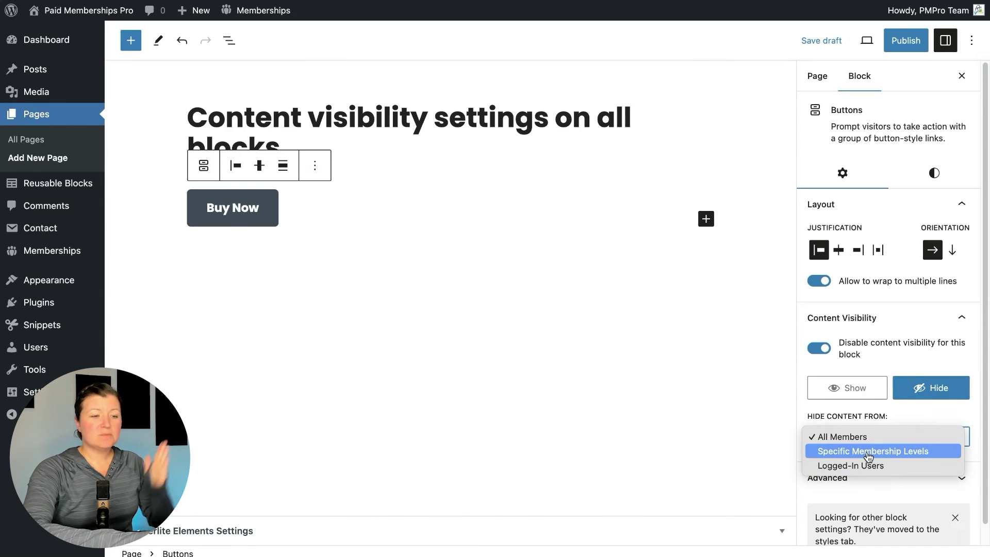
left_click(857, 394)
left_click(854, 393)
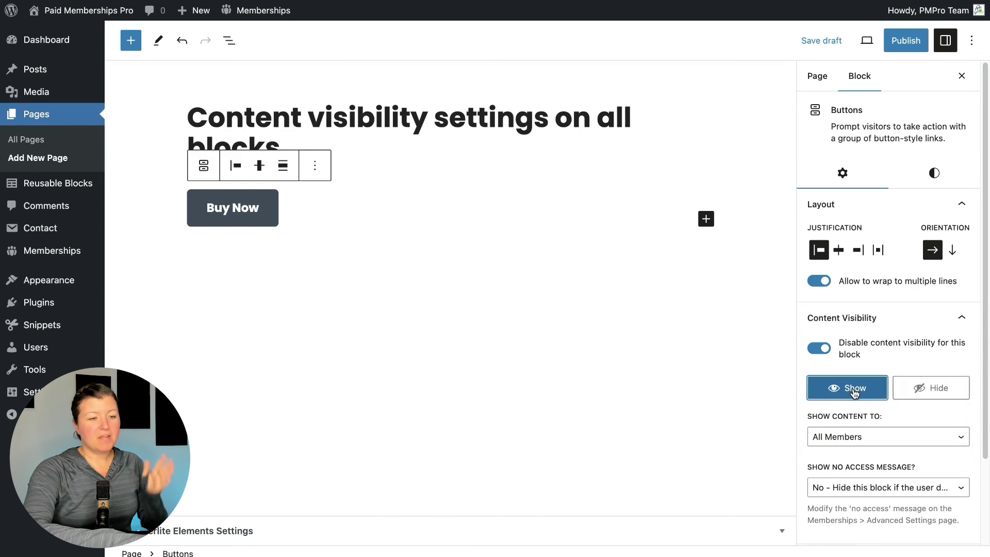
left_click(851, 487)
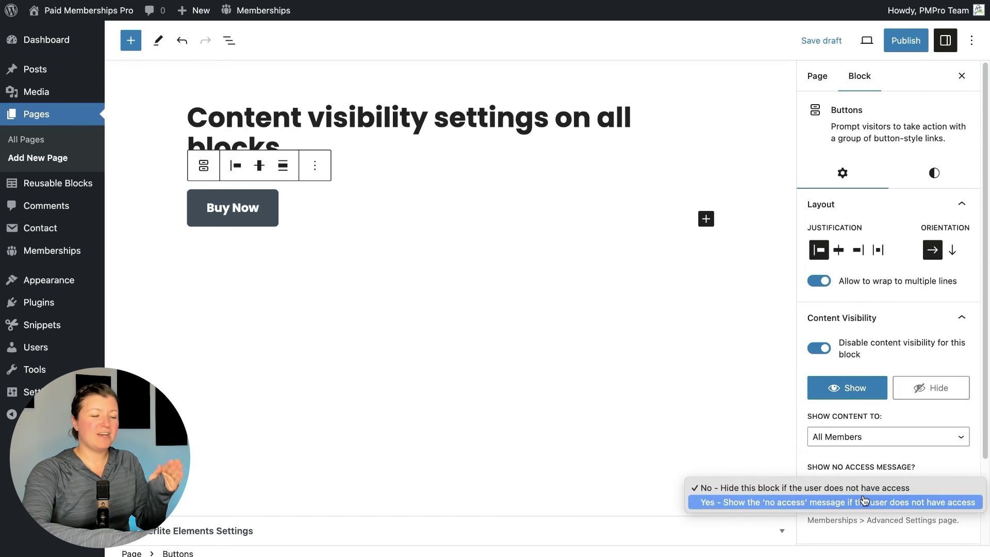